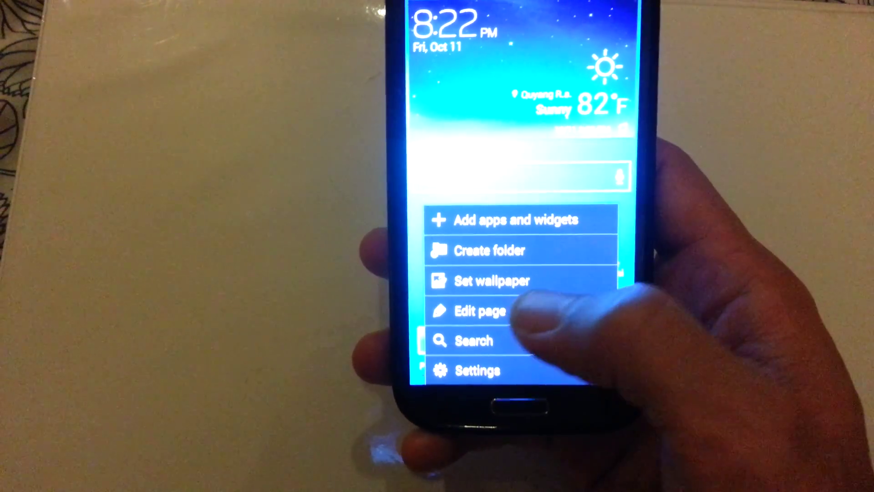
- In Edit page, mark the empty right-hand page as the default home screen
{"action": "left_click", "coordinate": [505, 311]}
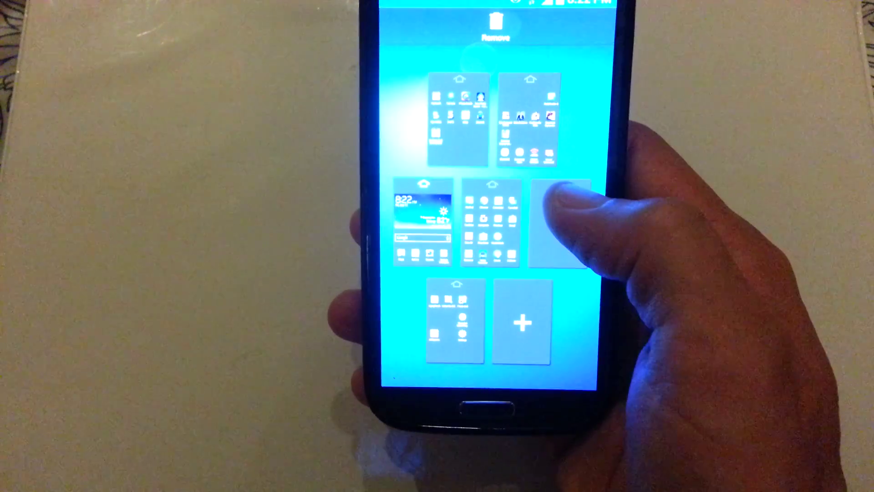
{"action": "left_click", "coordinate": [557, 193]}
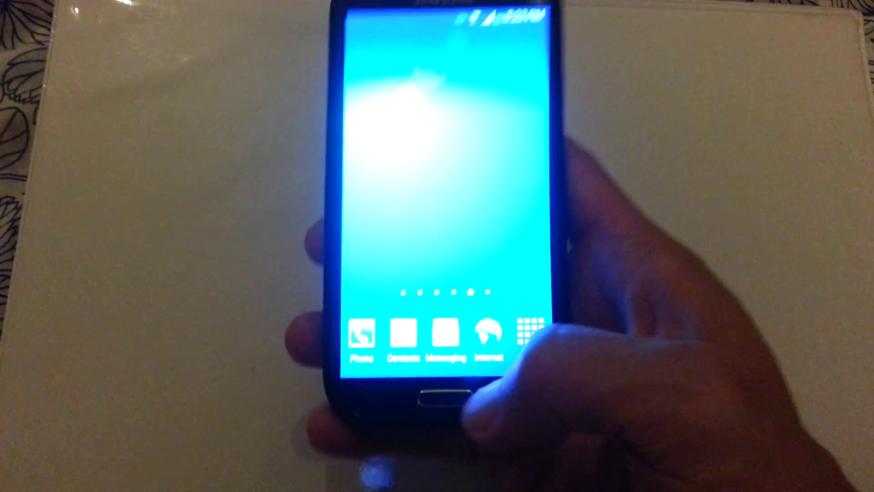
- From the page overview, make the weather-widget page the default home screen
{"action": "key", "text": "Menu"}
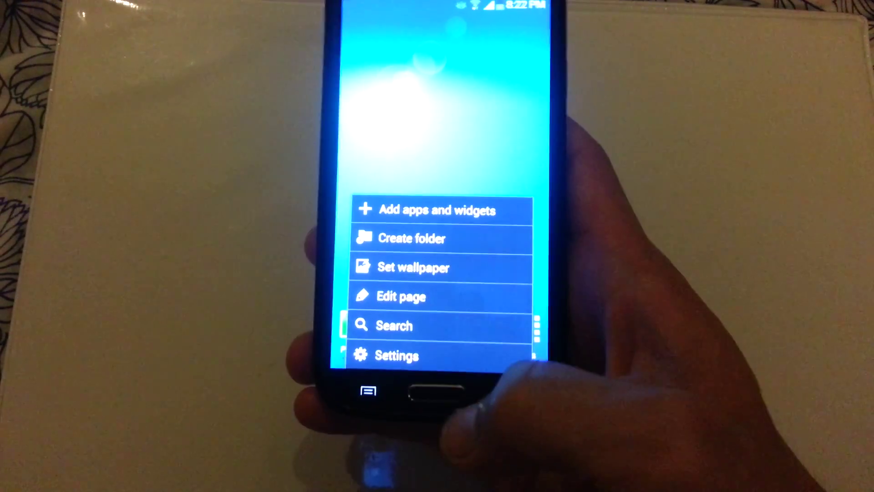
{"action": "key", "text": "Escape"}
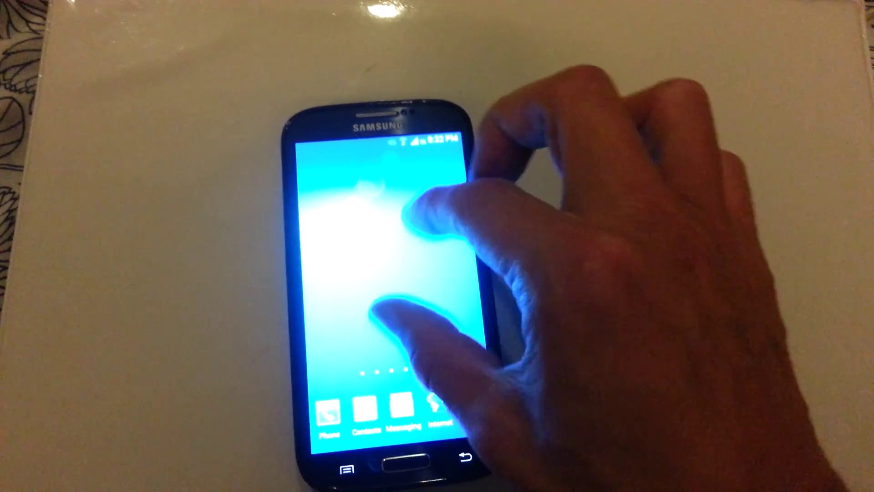
{"action": "left_click_drag", "start_coordinate": [439, 175], "coordinate": [419, 214]}
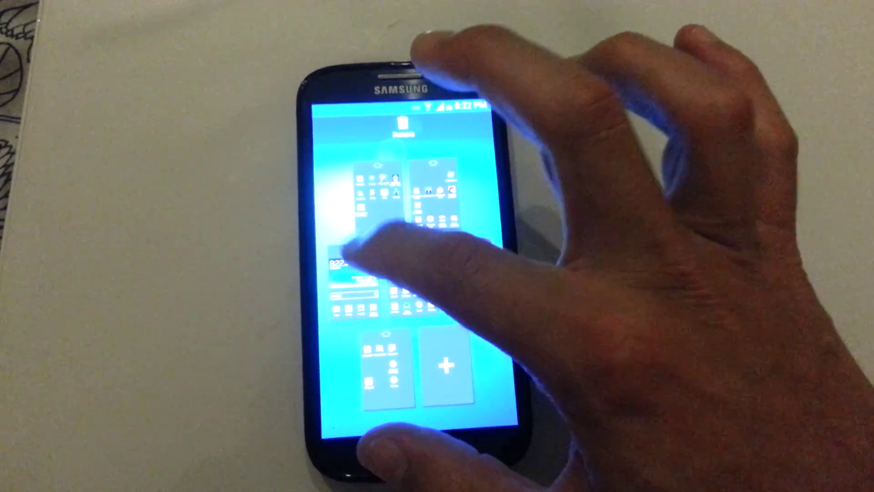
{"action": "left_click", "coordinate": [383, 204]}
- Bring the page overview back up with all home-screen page thumbnails
{"action": "left_click_drag", "start_coordinate": [471, 198], "coordinate": [410, 314]}
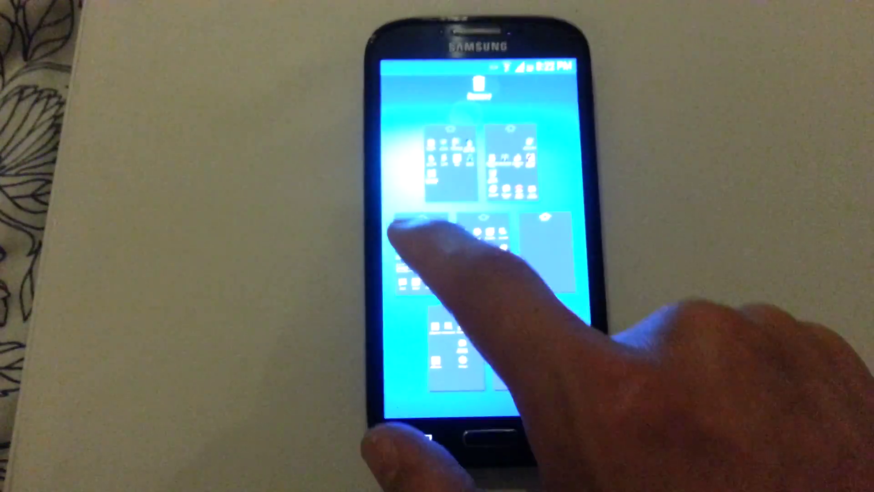
{"action": "left_click", "coordinate": [410, 243]}
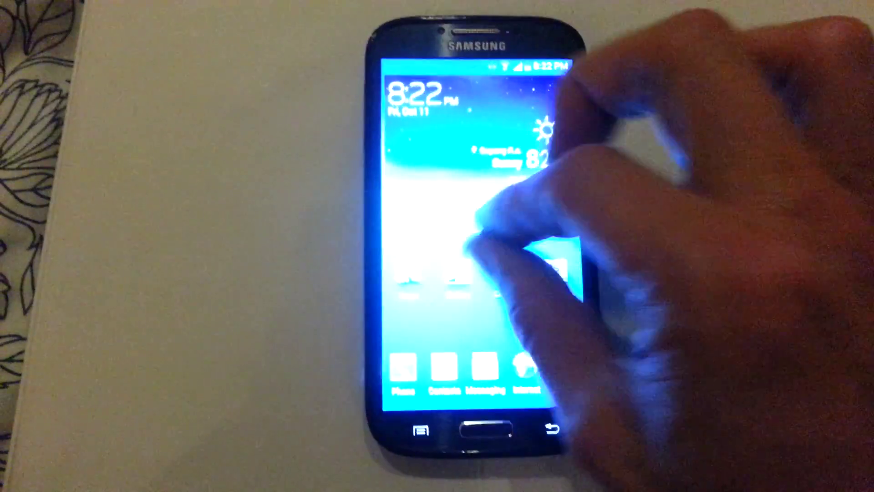
{"action": "left_click_drag", "start_coordinate": [488, 273], "coordinate": [418, 216]}
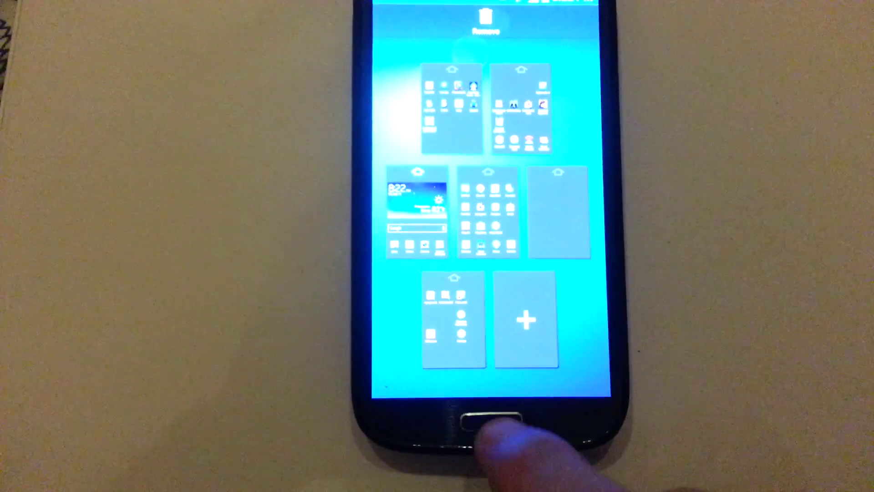
- Use Home to exit the page editor and land on the weather-widget page
{"action": "key", "text": "Home"}
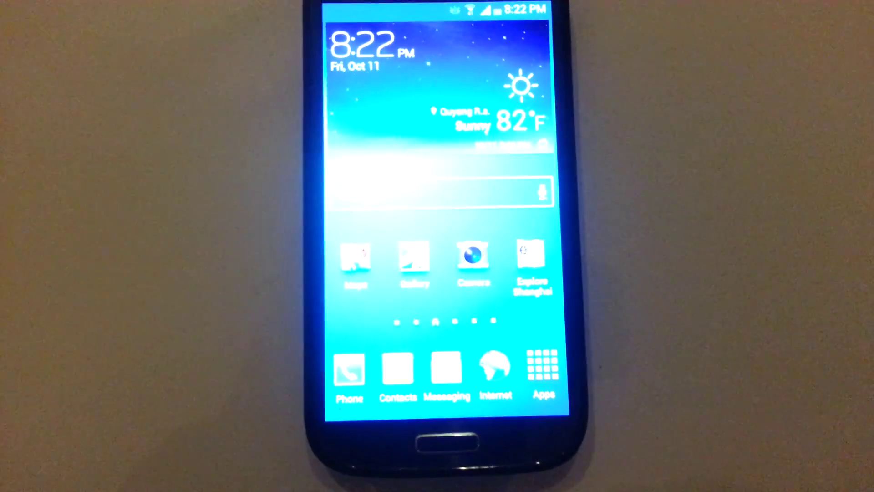